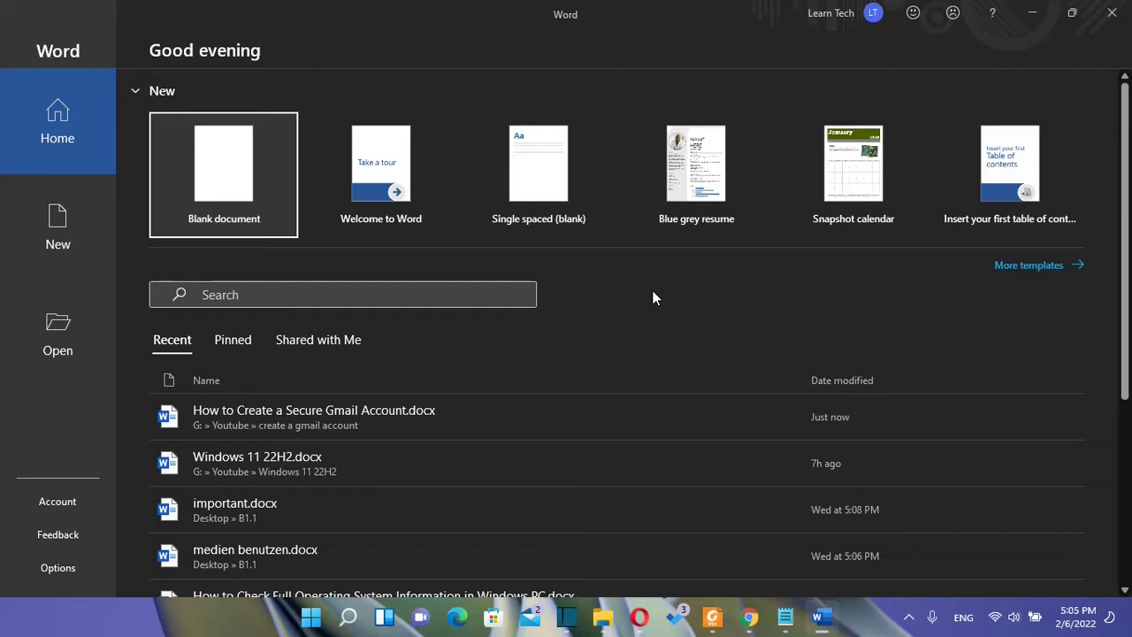
Create a blank document and open the language preferences in the Word options
key(ctrl+n)
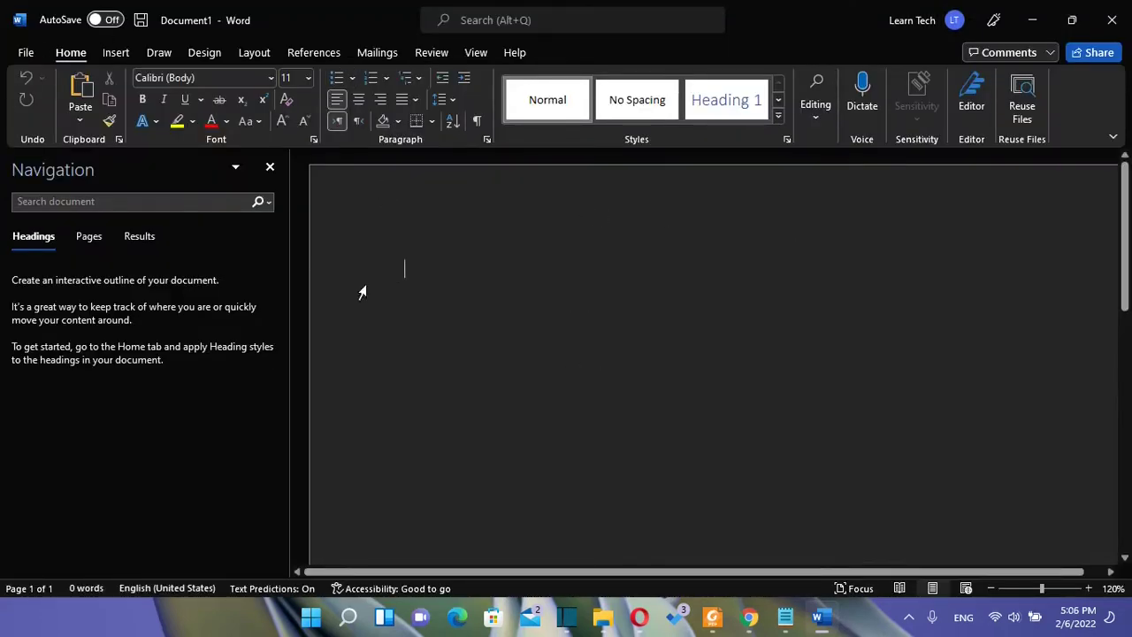
click(26, 53)
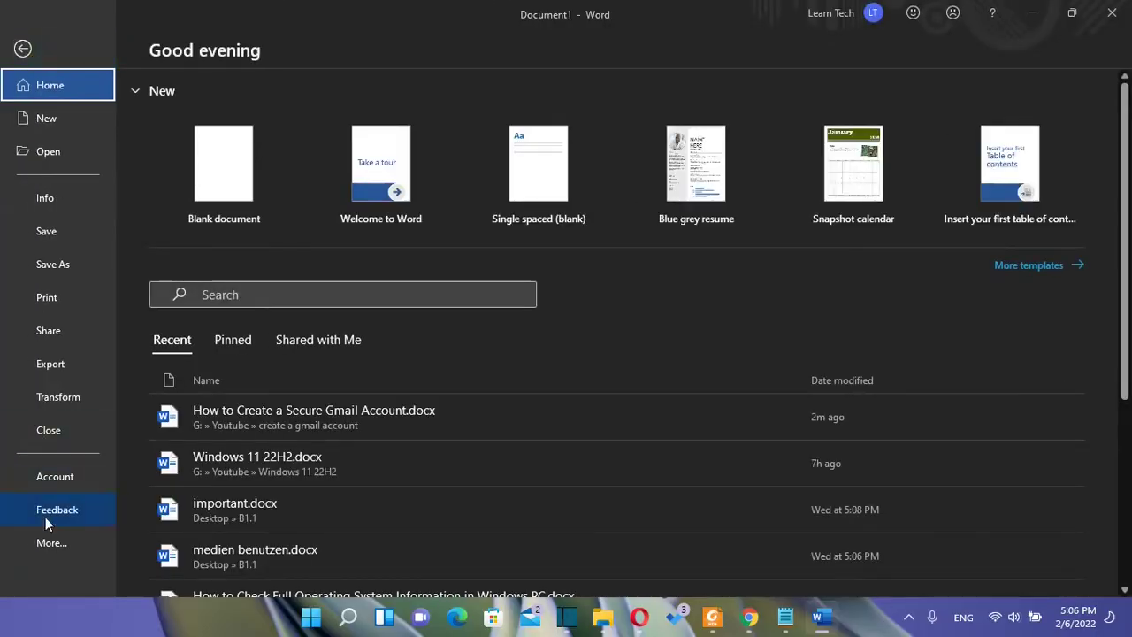
click(51, 543)
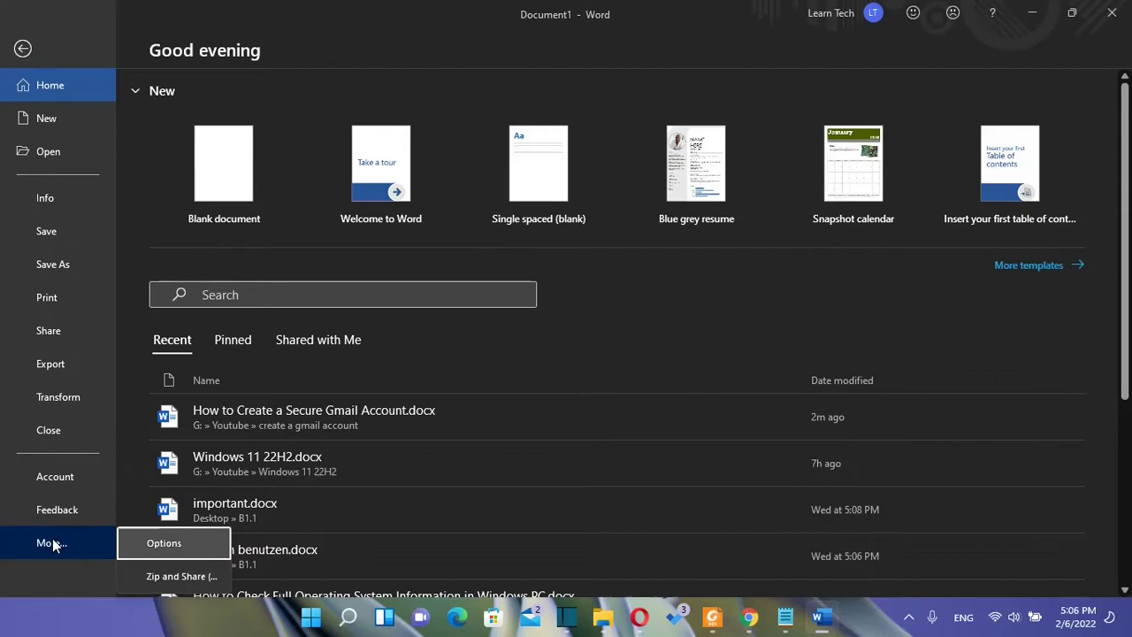
click(159, 544)
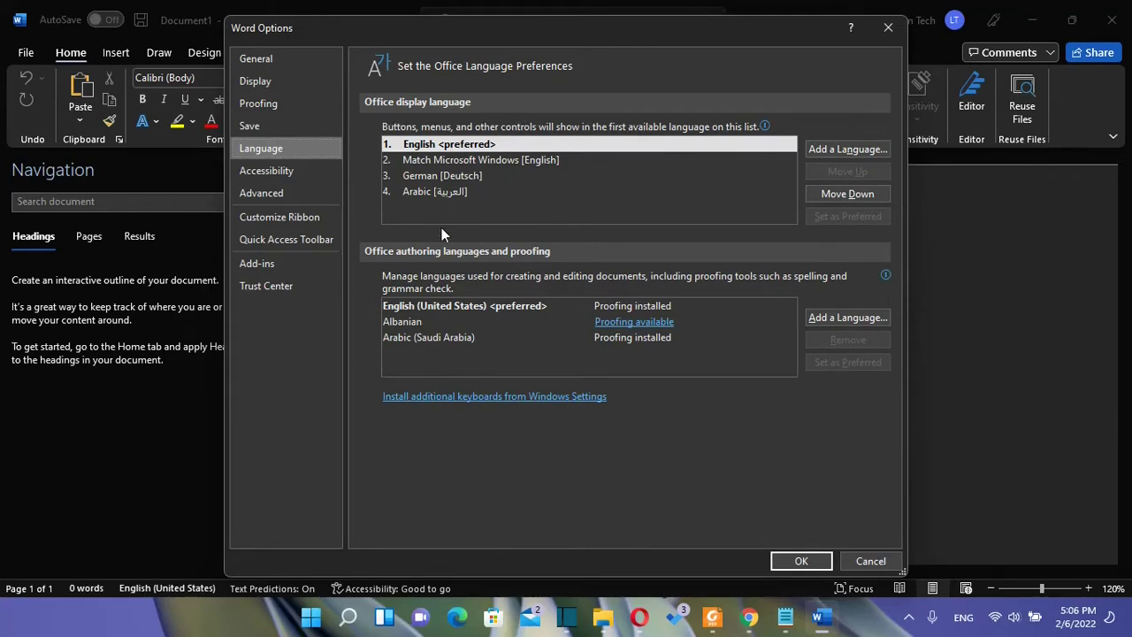
Review the configured Office display languages and the list of installable display languages, closing that list without installing any
drag(442, 160, 441, 195)
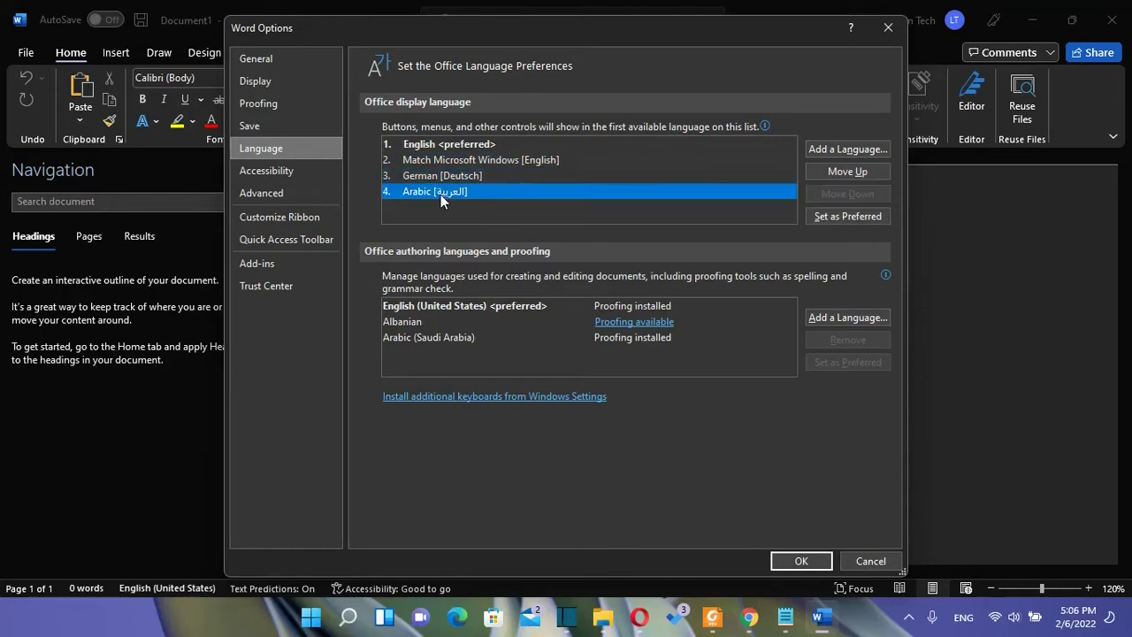
click(511, 164)
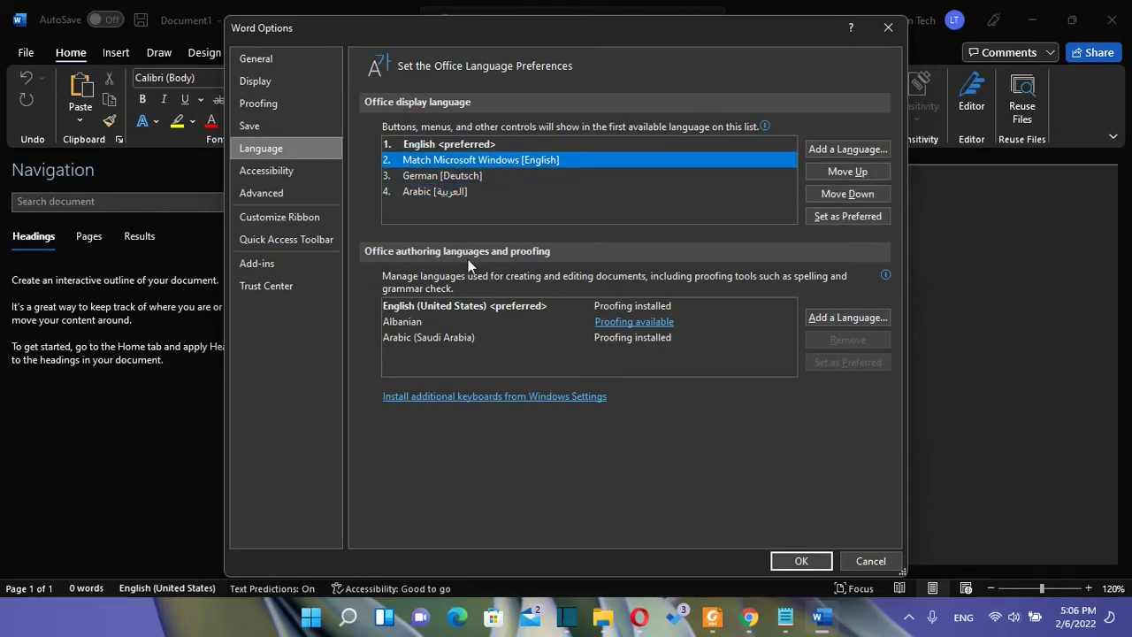
click(871, 155)
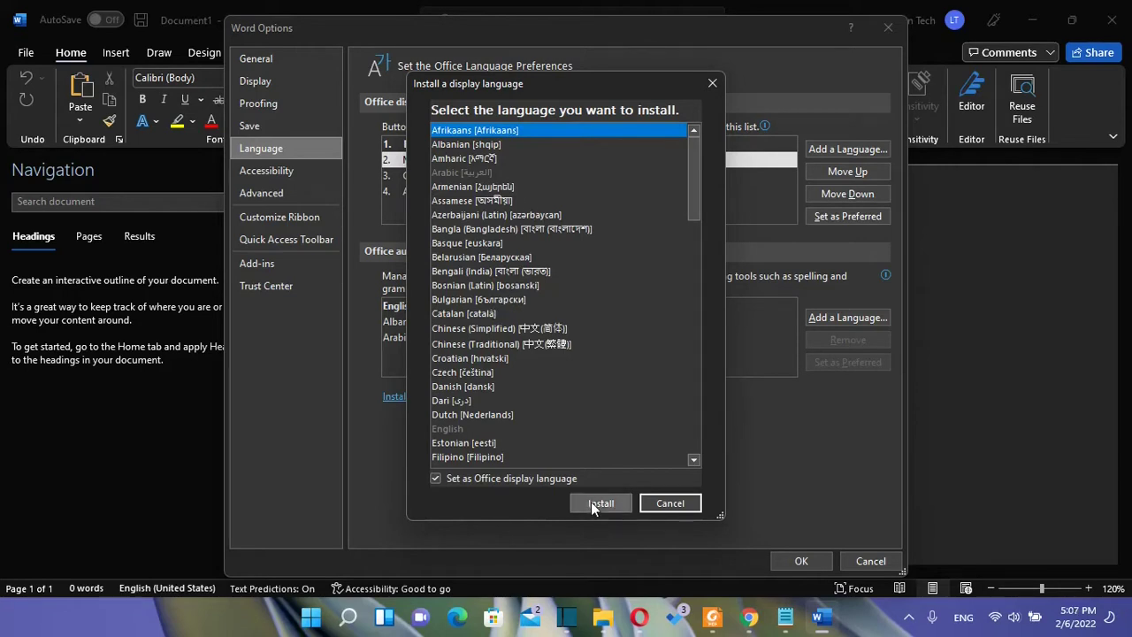
click(713, 85)
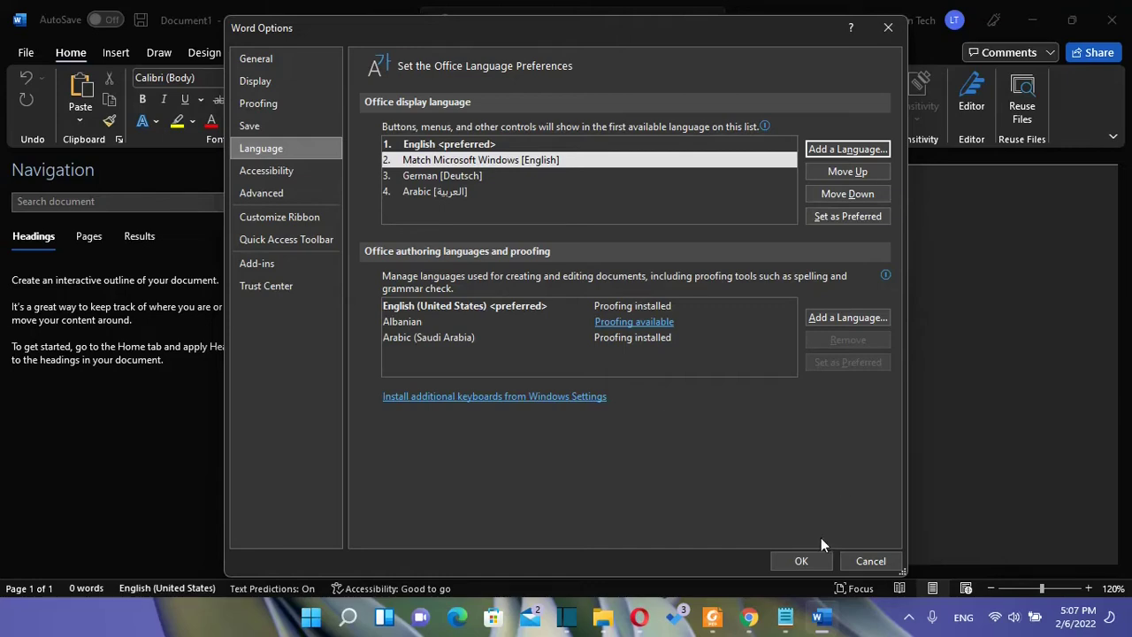
Switch to Chrome, search for "download office language pack" and open Microsoft's Language Accessory Pack for Office page
mouse_move(749, 616)
click(882, 558)
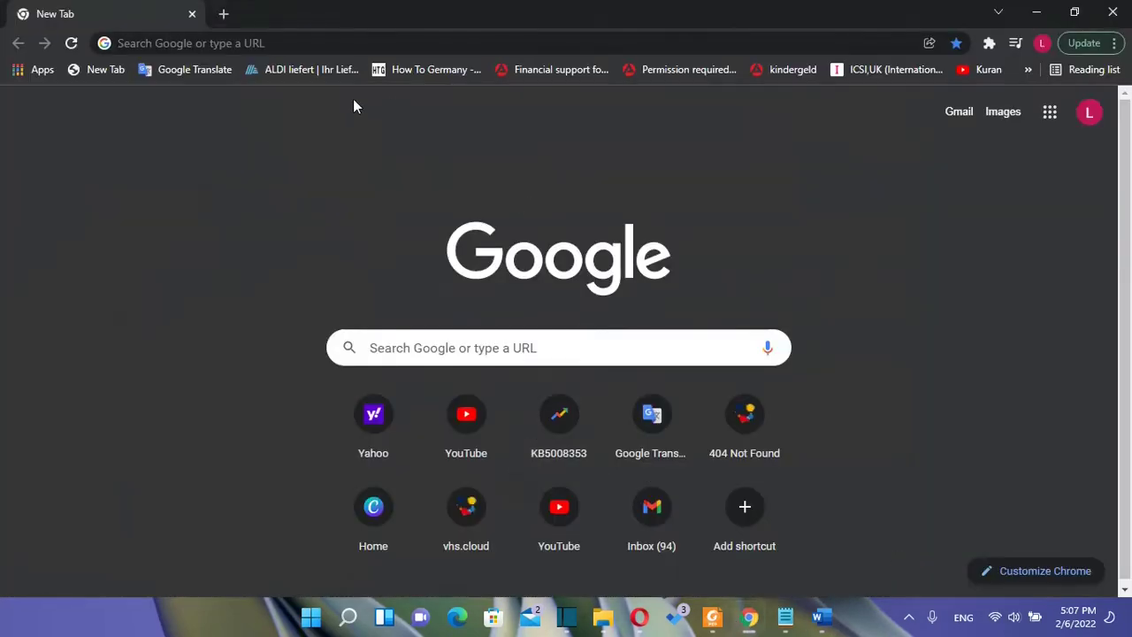
click(256, 41)
text(download office lan)
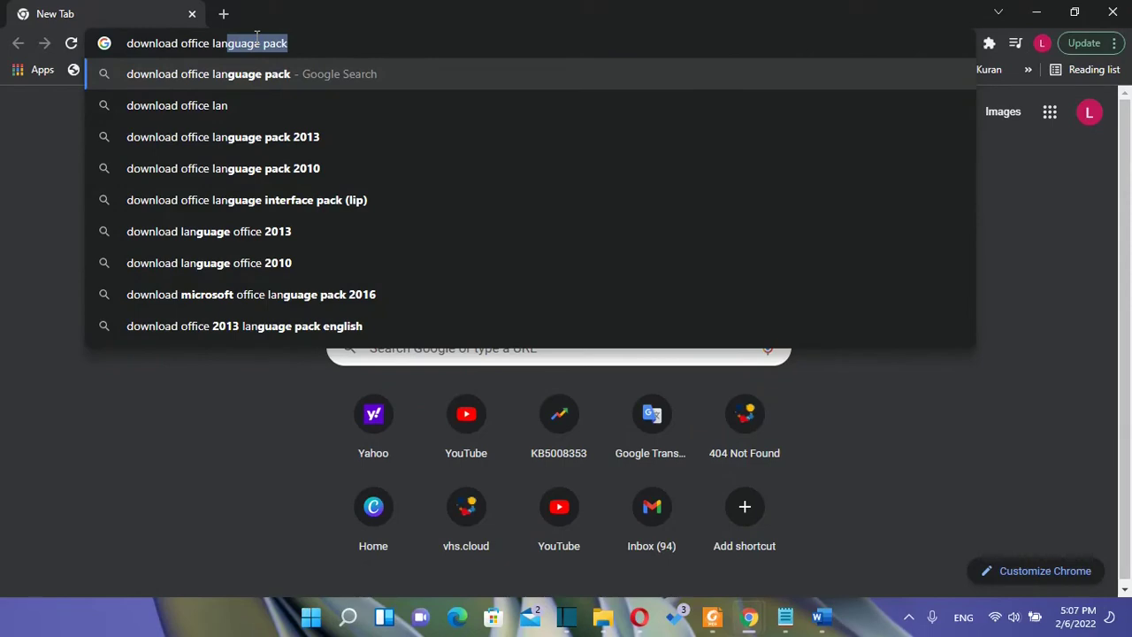
key(Return)
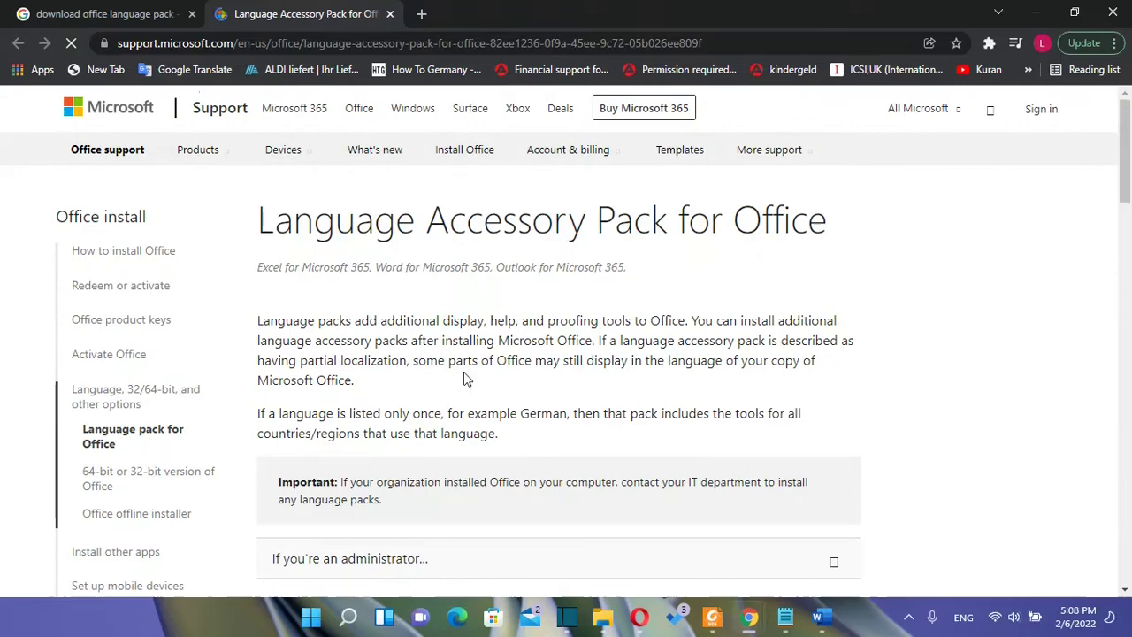
Select Office 2019 as the Office version under Step 1 of the language accessory pack instructions
scroll(531, 382, down, 2)
scroll(851, 253, up, 2)
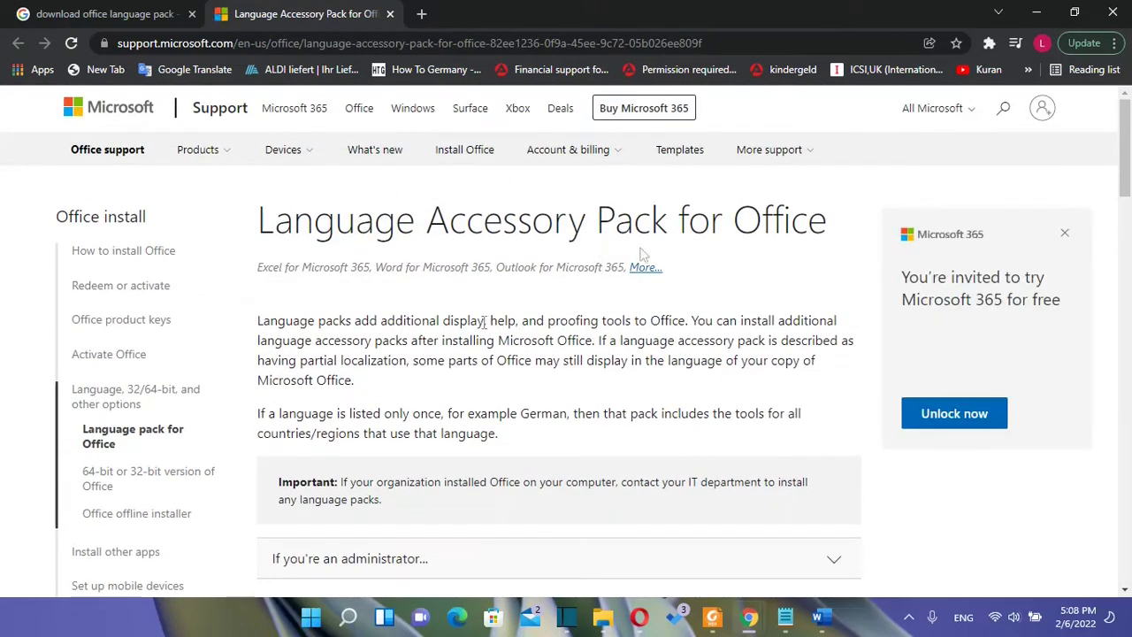
scroll(725, 306, down, 6)
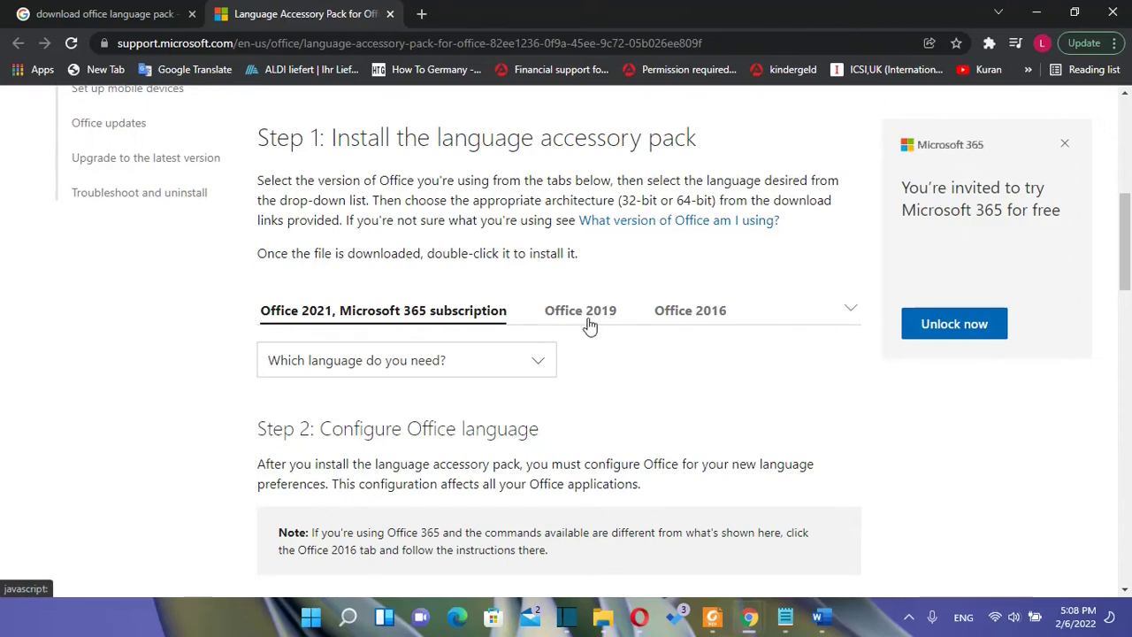
scroll(590, 326, down, 2)
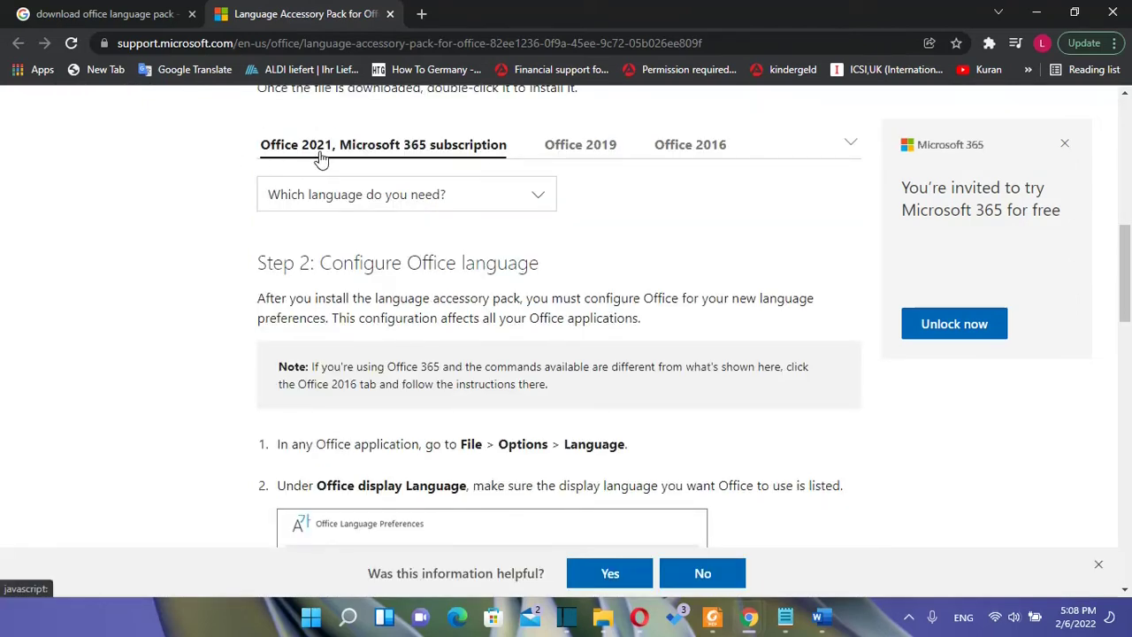
click(448, 155)
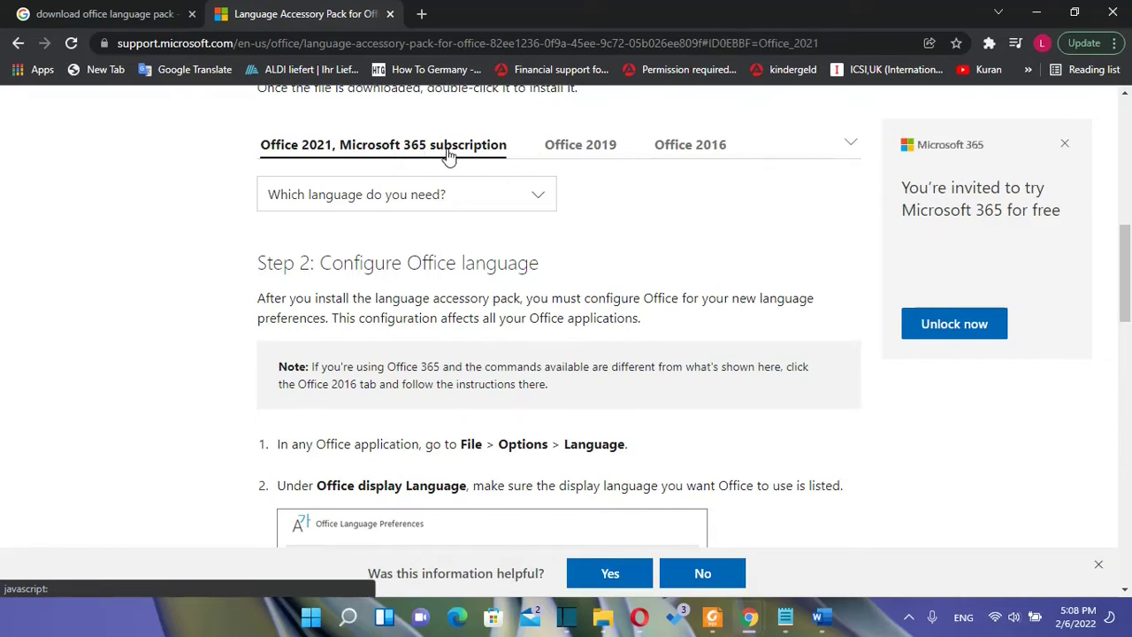
click(609, 152)
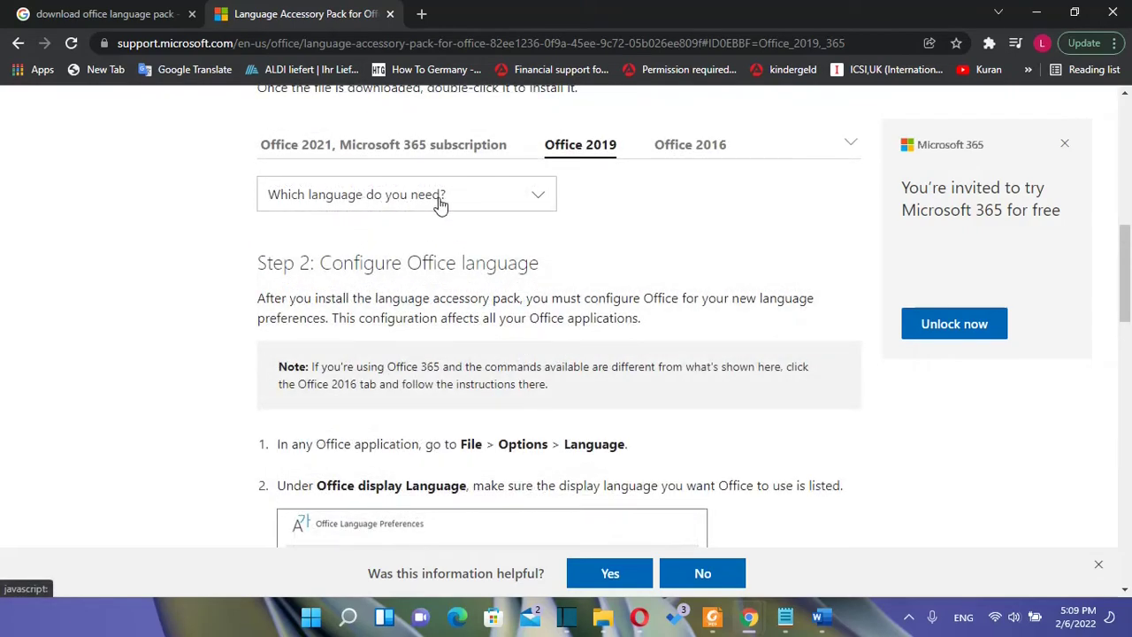
Choose Italian as the language needed for the Office 2019 accessory pack
click(440, 203)
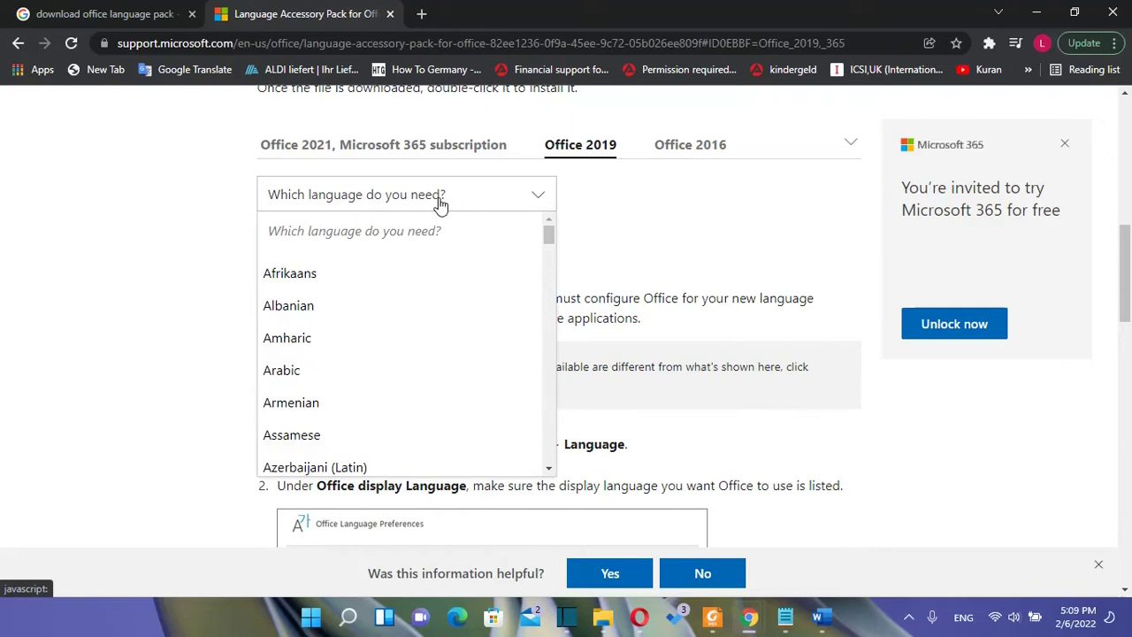
scroll(361, 319, down, 2)
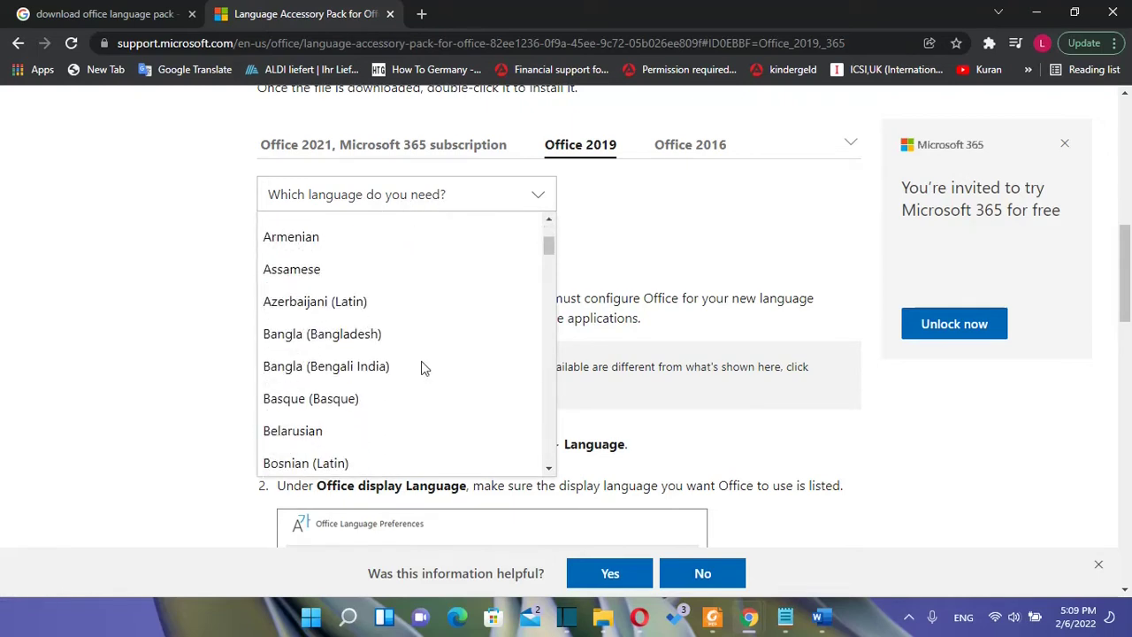
scroll(411, 403, down, 1)
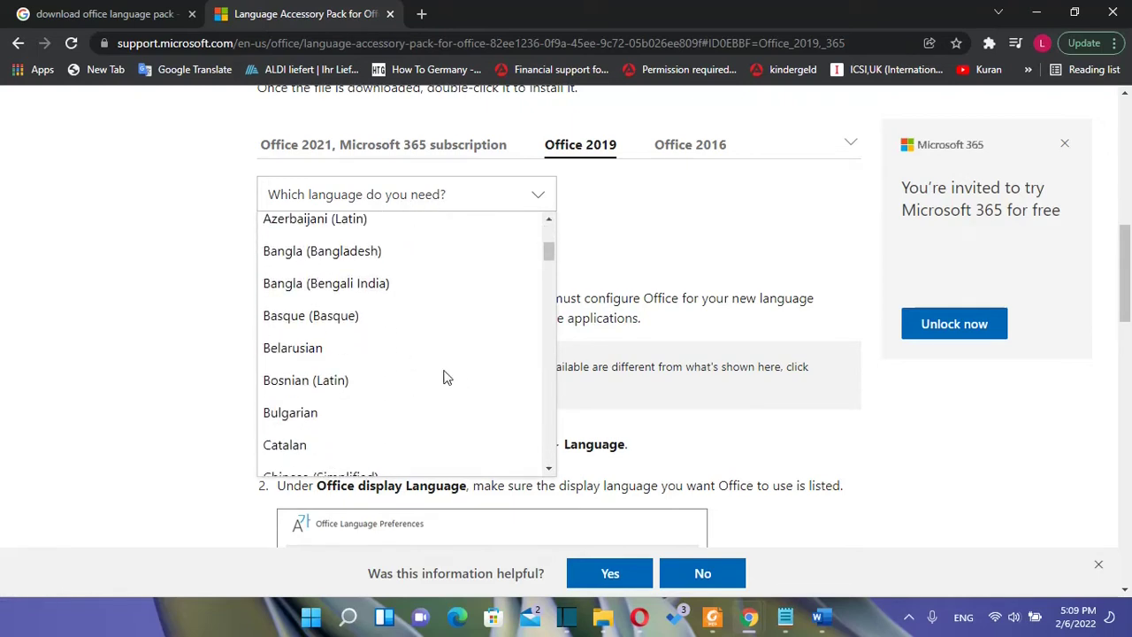
scroll(412, 364, down, 1)
scroll(412, 364, down, 2)
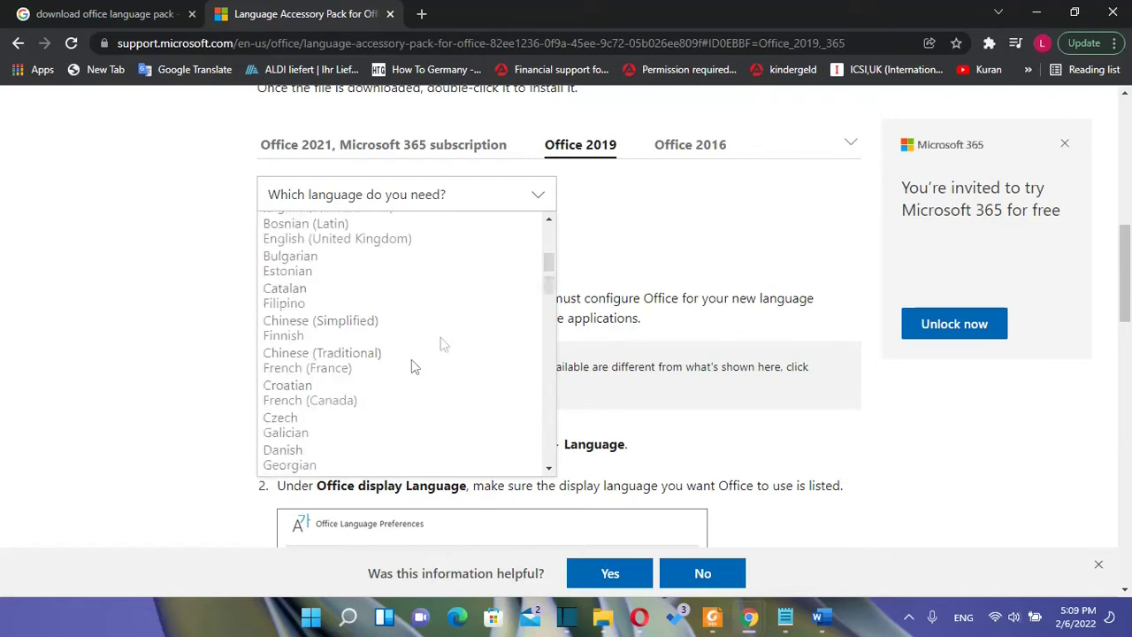
scroll(439, 347, down, 3)
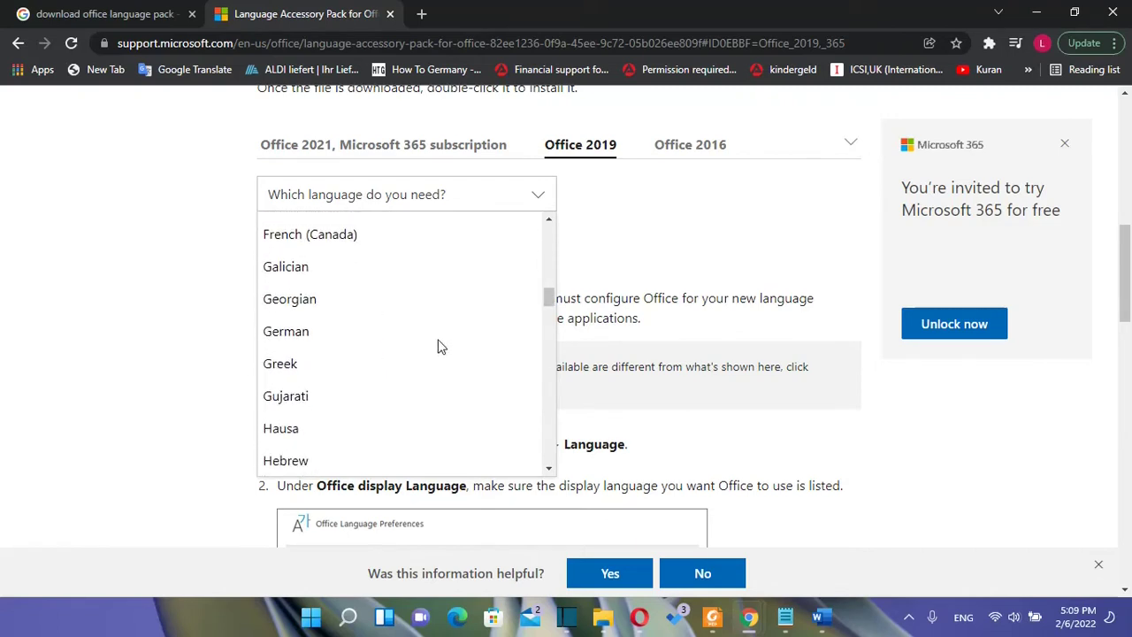
scroll(433, 354, down, 3)
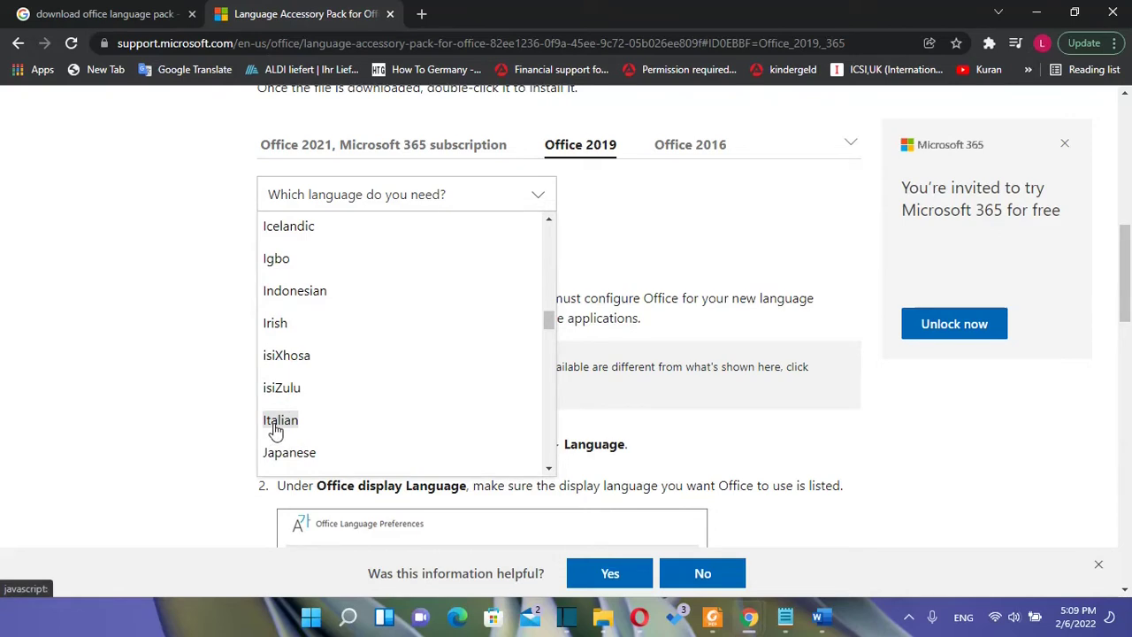
click(277, 421)
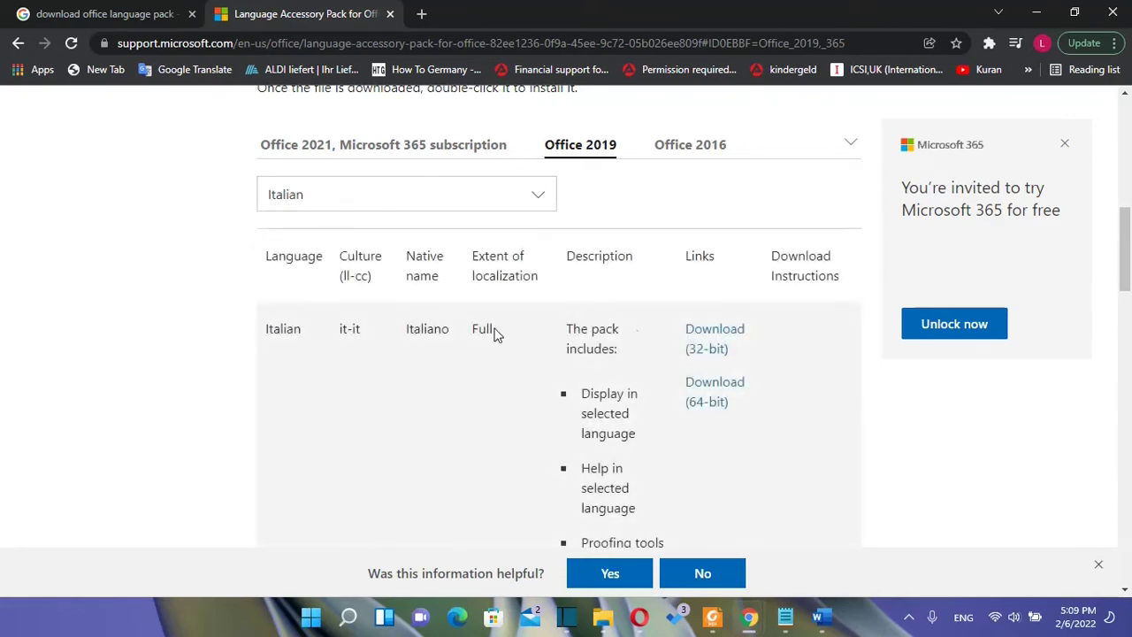
Download the Italian language accessory pack installer from the Office 2019 links
scroll(416, 334, down, 1)
scroll(416, 334, down, 1)
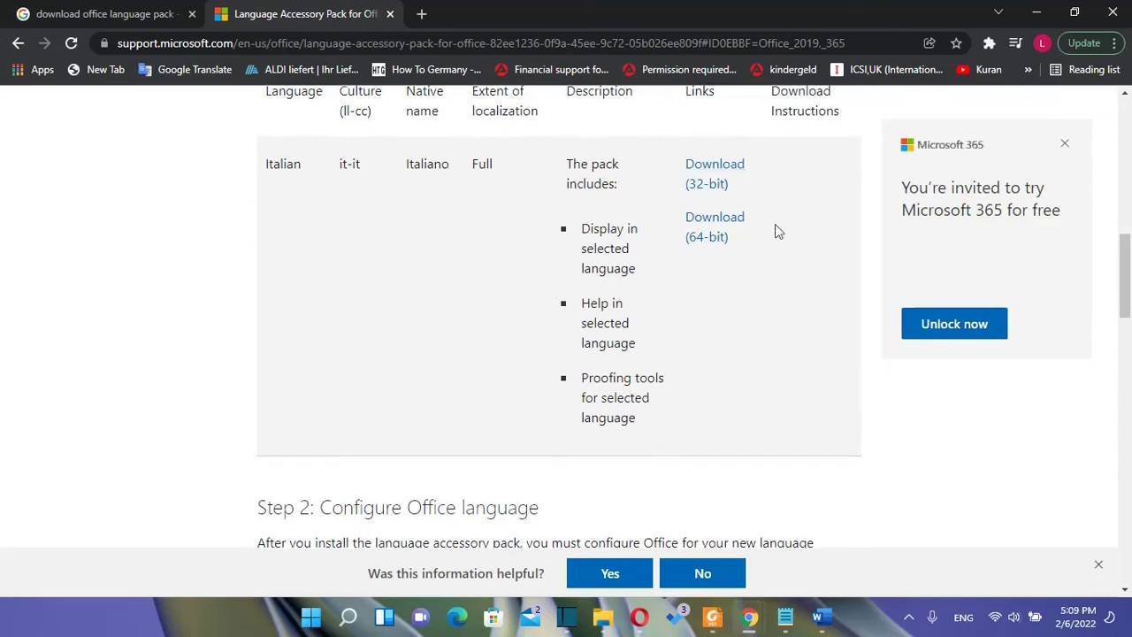
scroll(734, 231, up, 2)
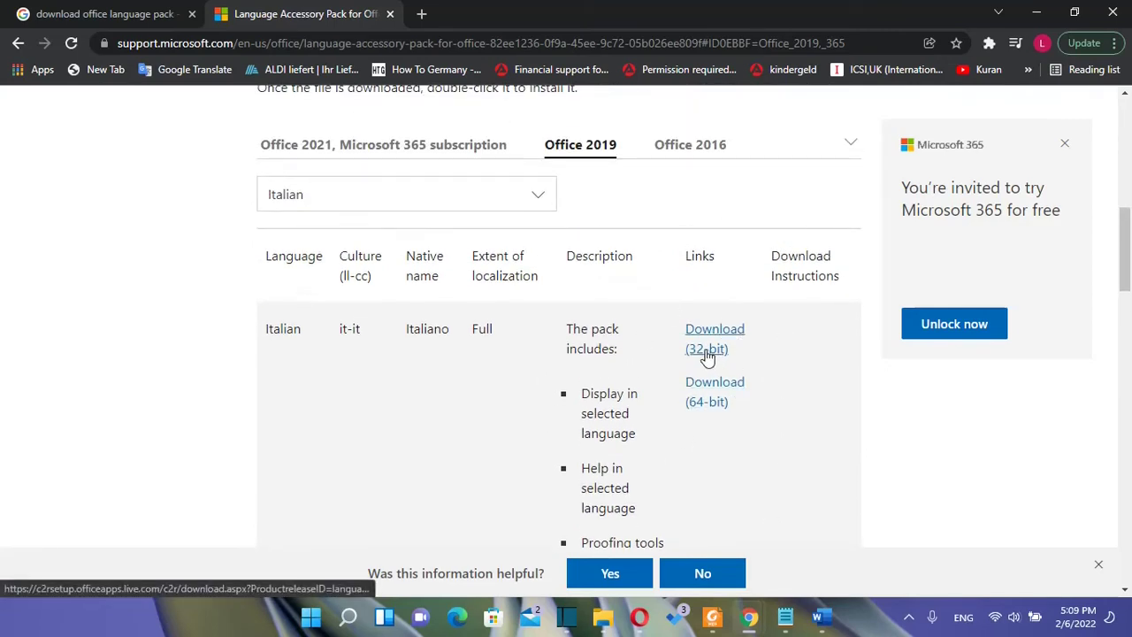
scroll(707, 366, down, 1)
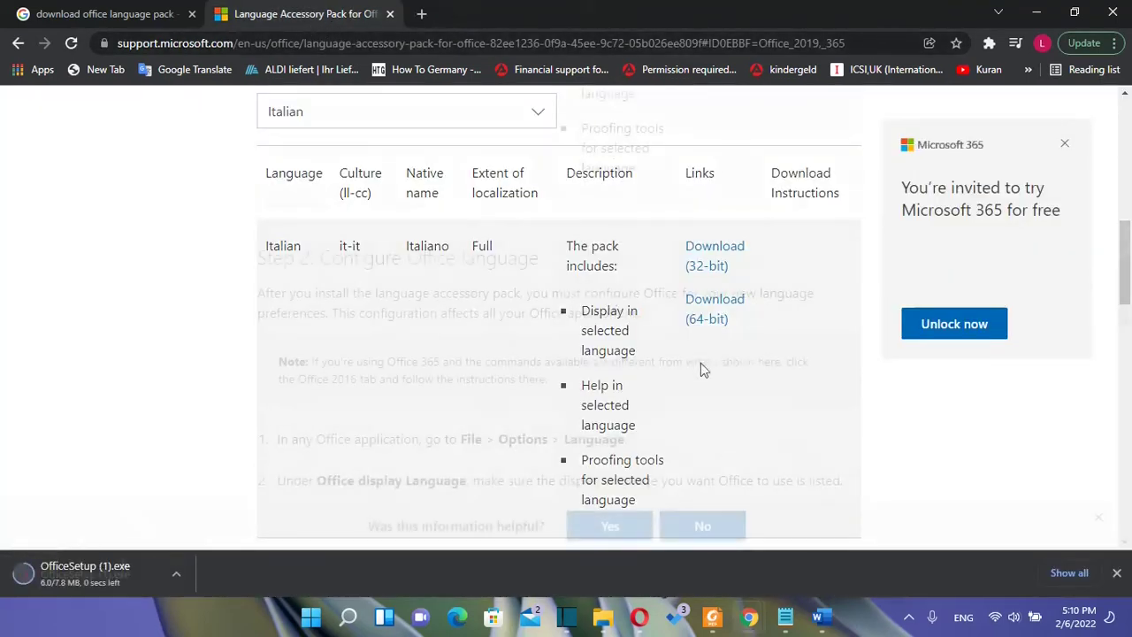
Show the downloaded OfficeSetup (1).exe in its folder and run it to install the Italian language pack
scroll(702, 369, down, 4)
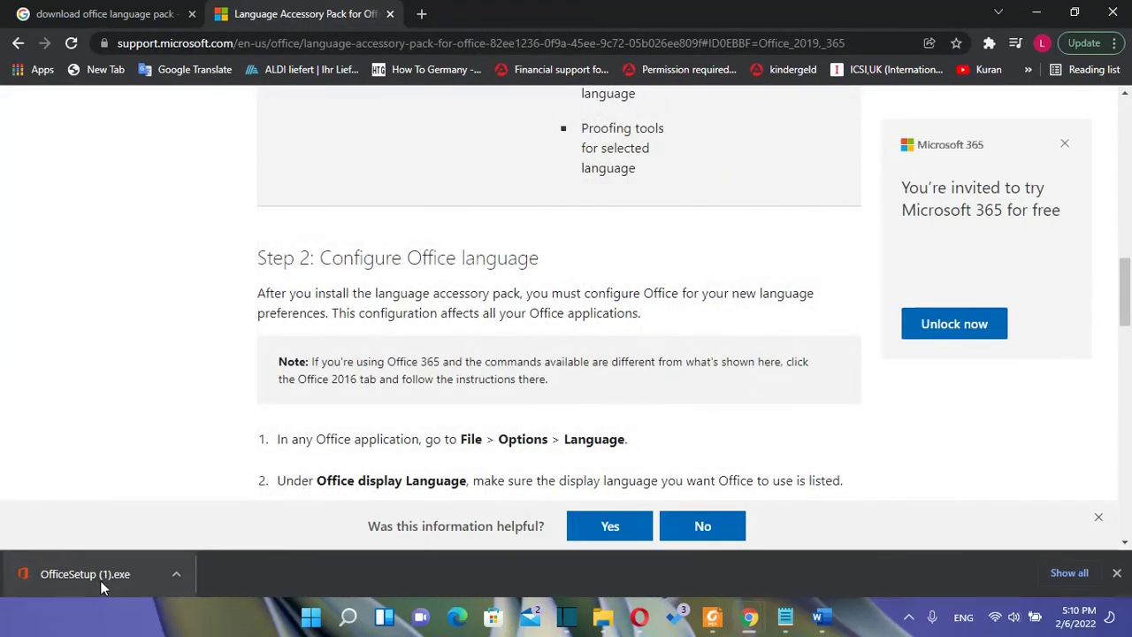
click(176, 573)
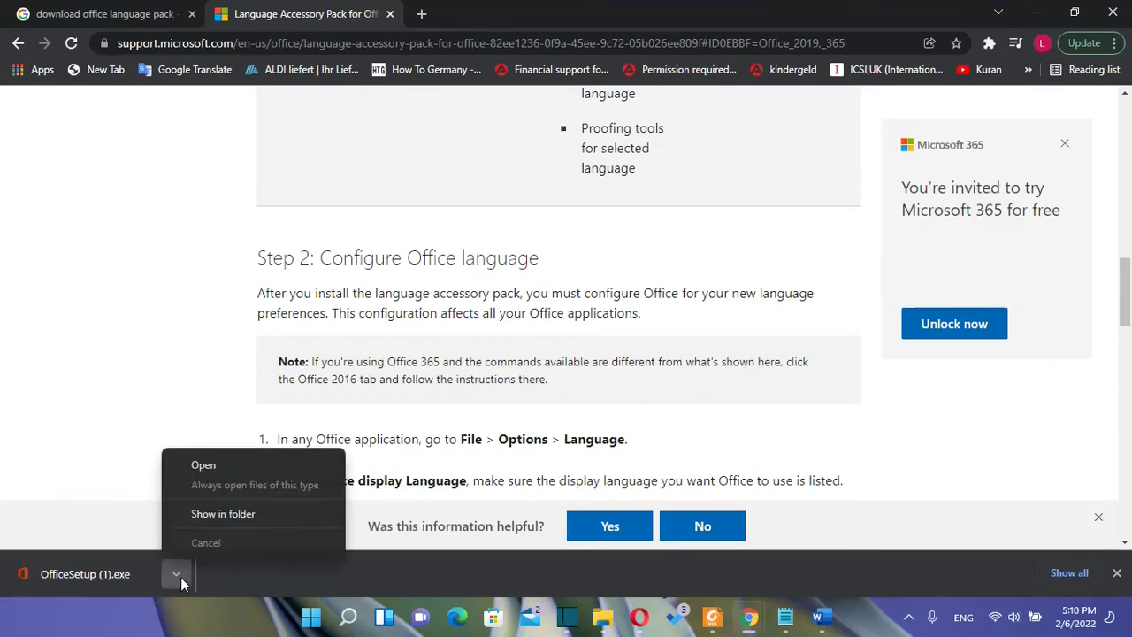
click(216, 520)
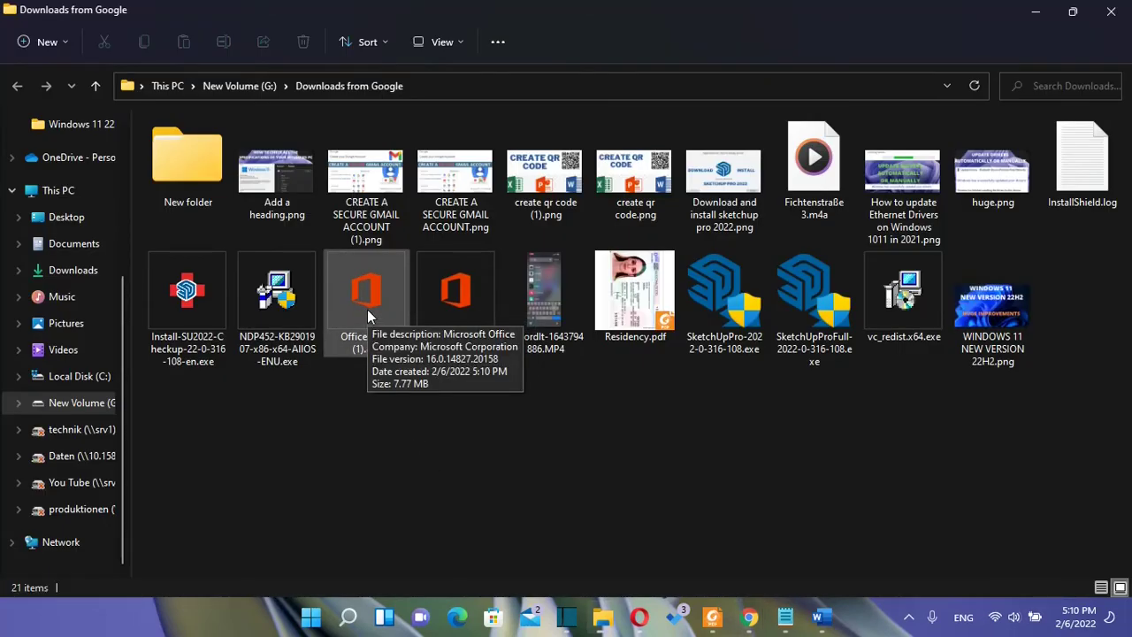
double_click(367, 310)
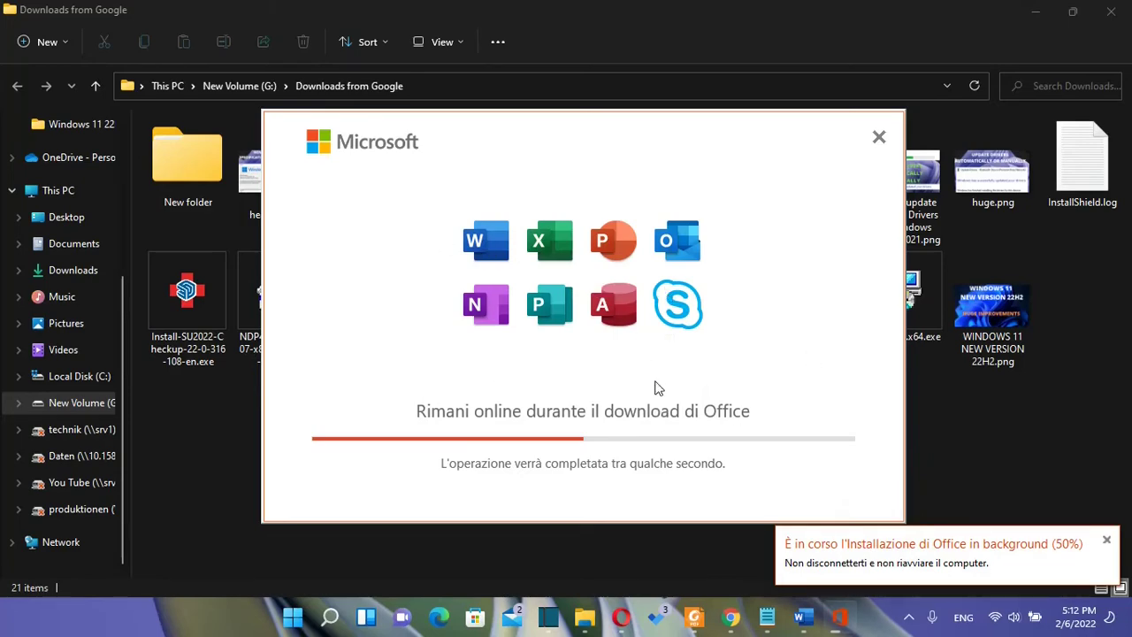
Switch to Word, dismiss the Word Options dialog and close Word
click(805, 621)
click(887, 27)
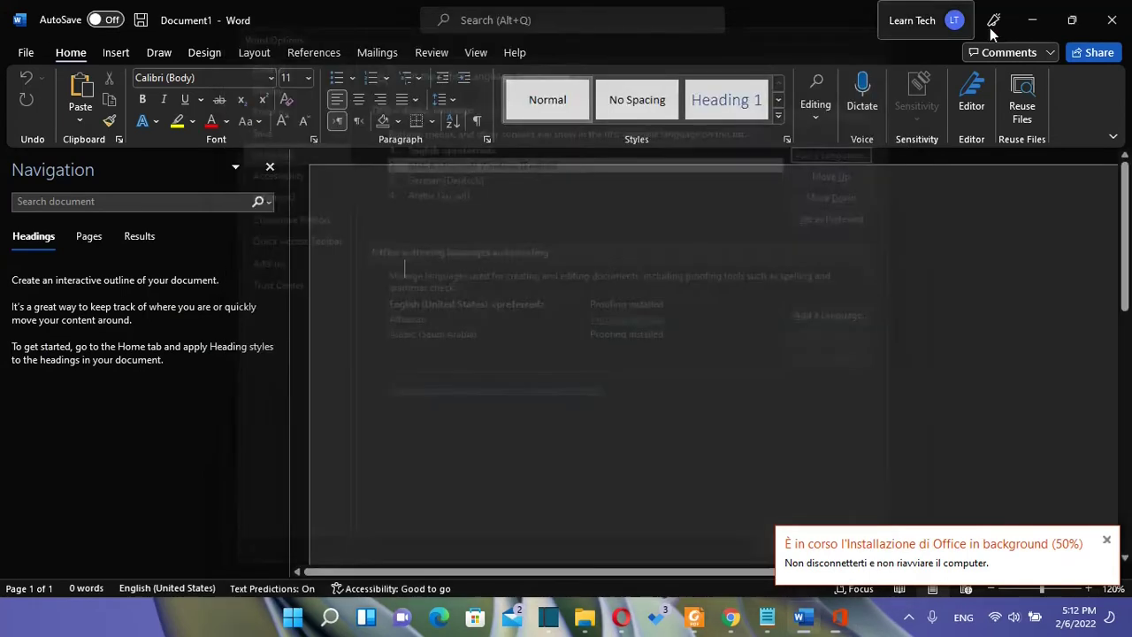
click(1114, 18)
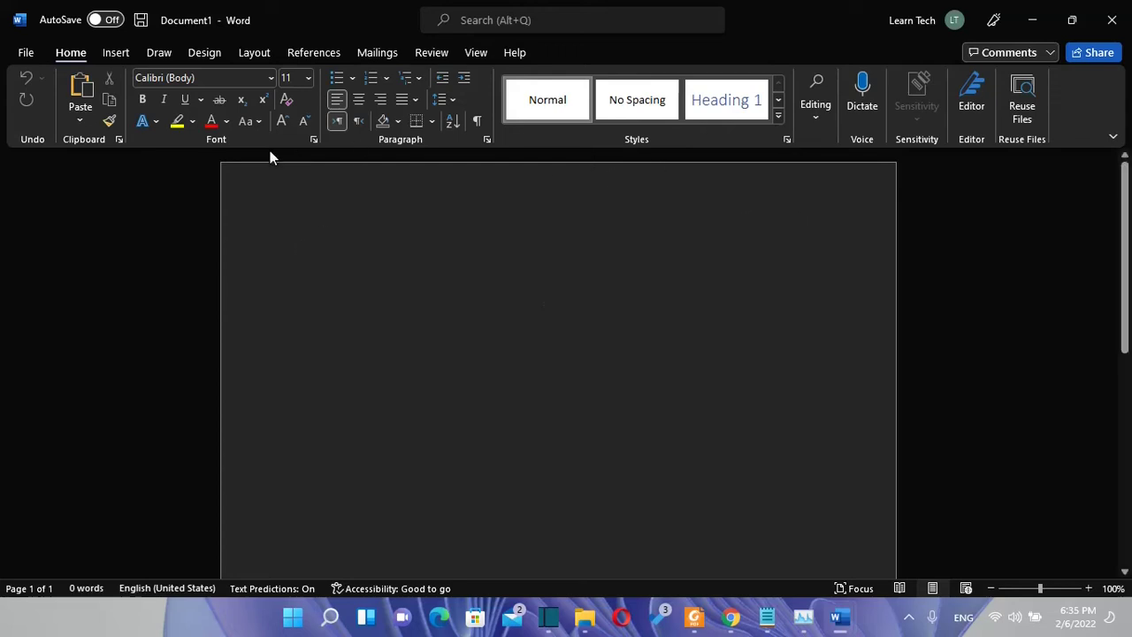
In the Language section of Word Options, set Italian as the preferred Office display language
click(26, 55)
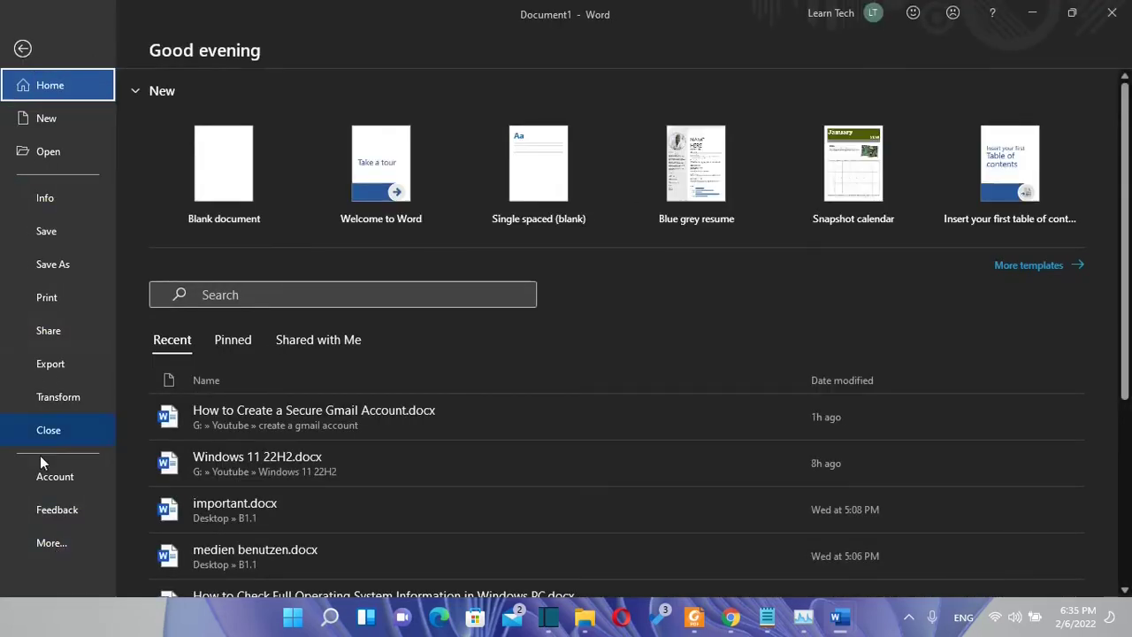
click(62, 544)
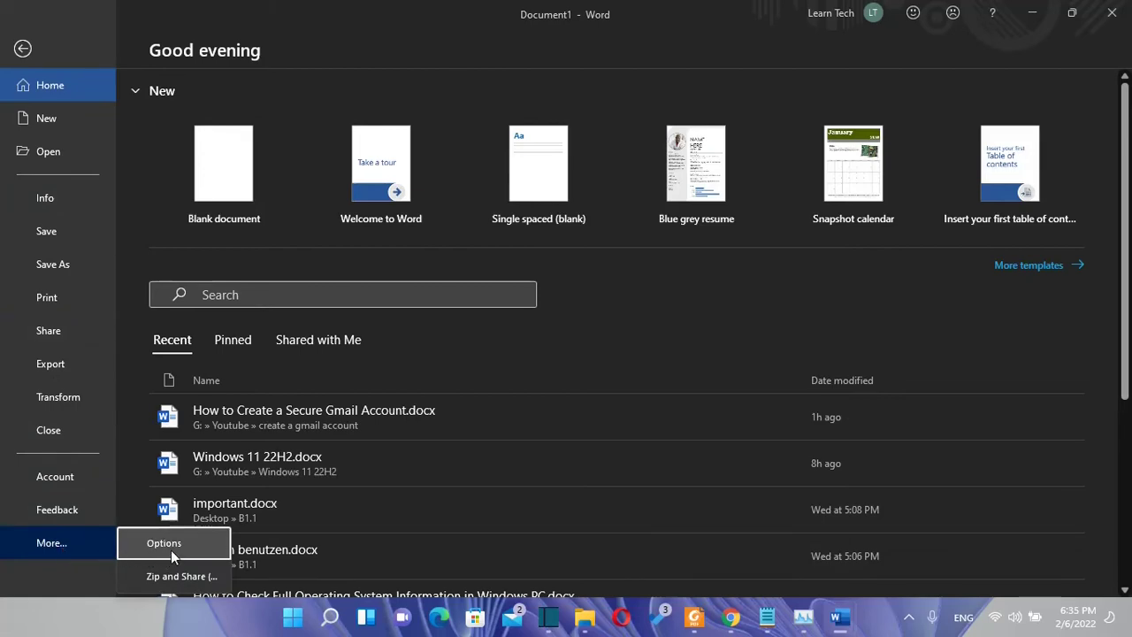
click(171, 546)
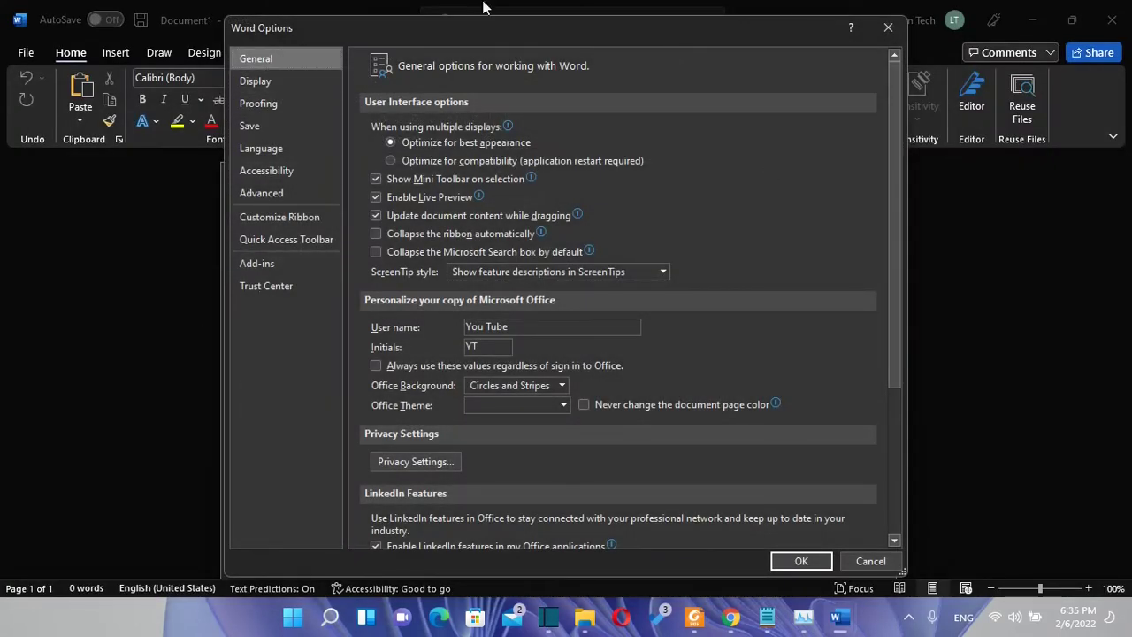
click(263, 149)
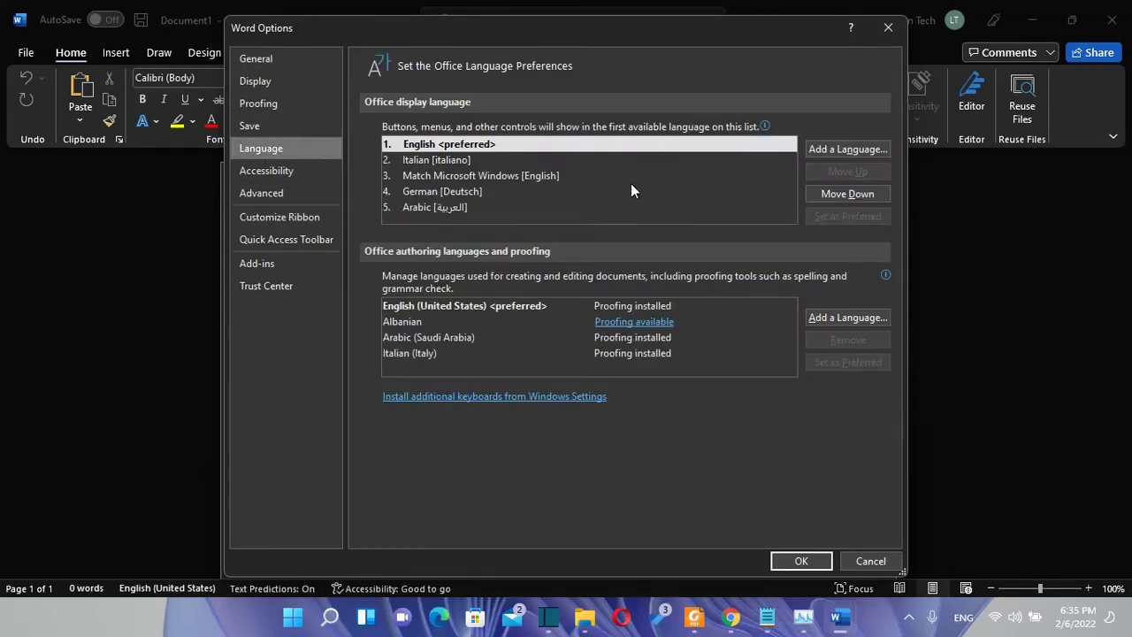
click(451, 163)
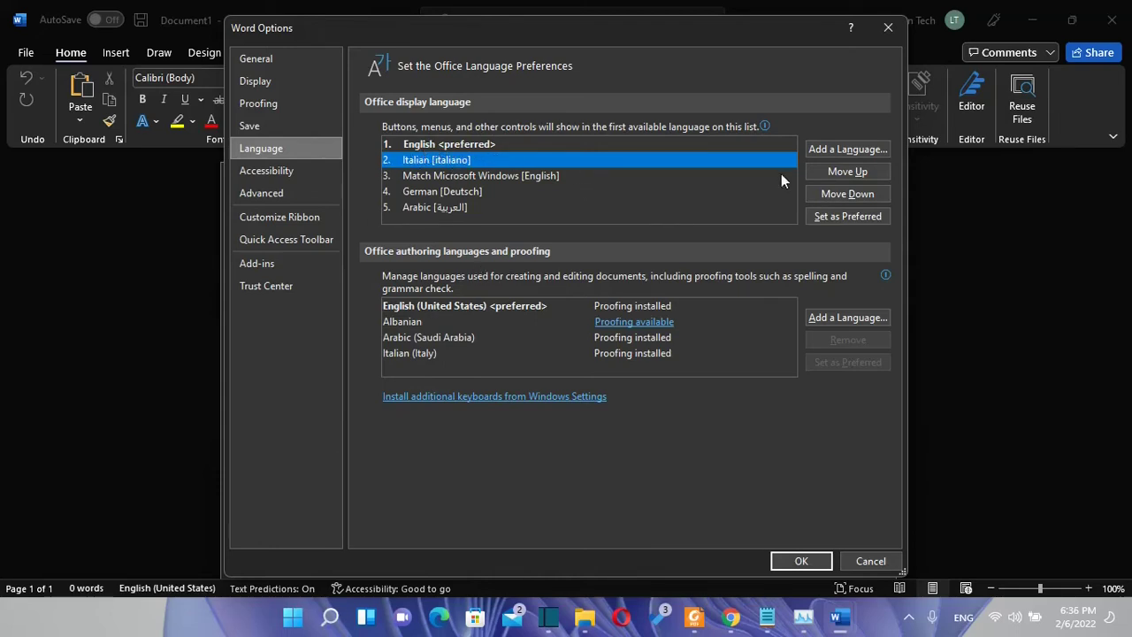
click(447, 174)
click(447, 163)
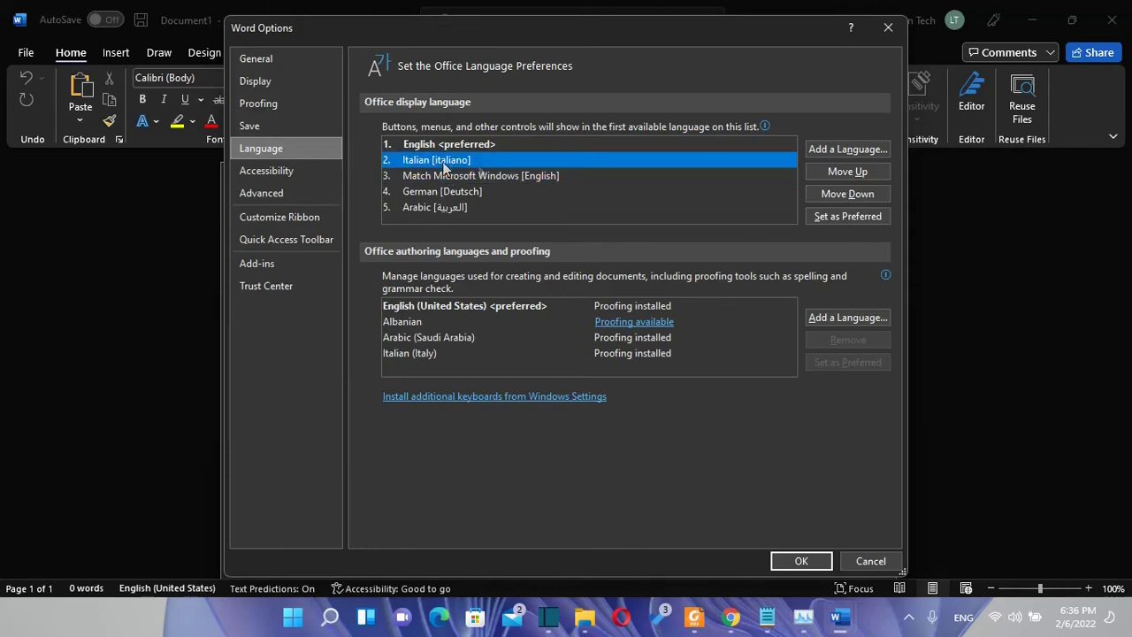
click(831, 218)
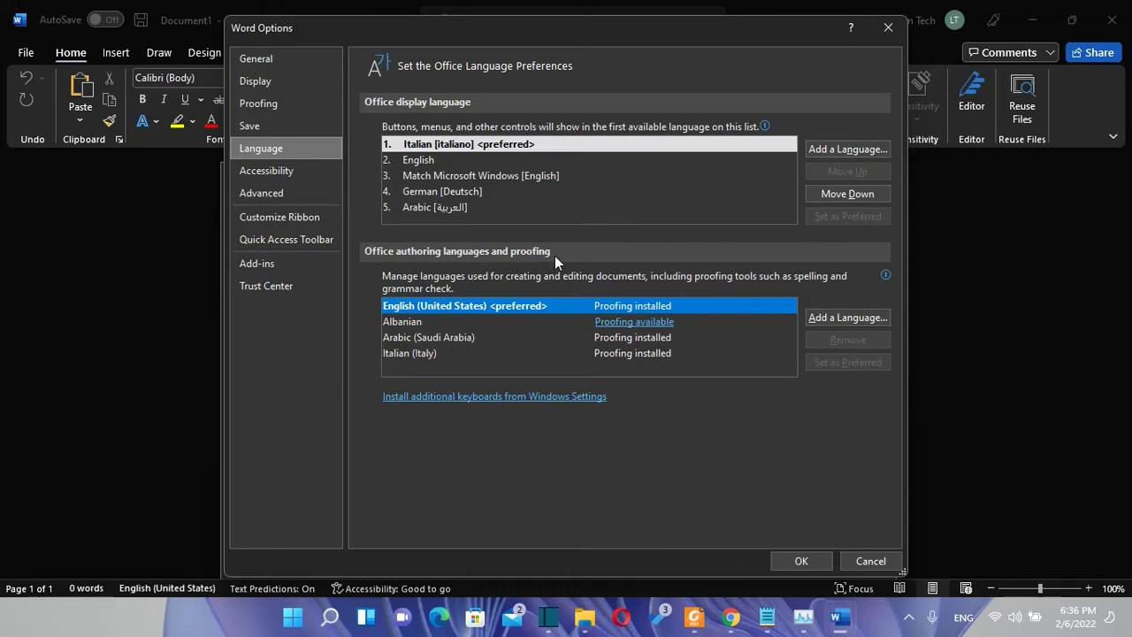
Set Italian (Italy) as the preferred Office authoring and proofing language and apply the language preferences
mouse_move(779, 283)
click(417, 353)
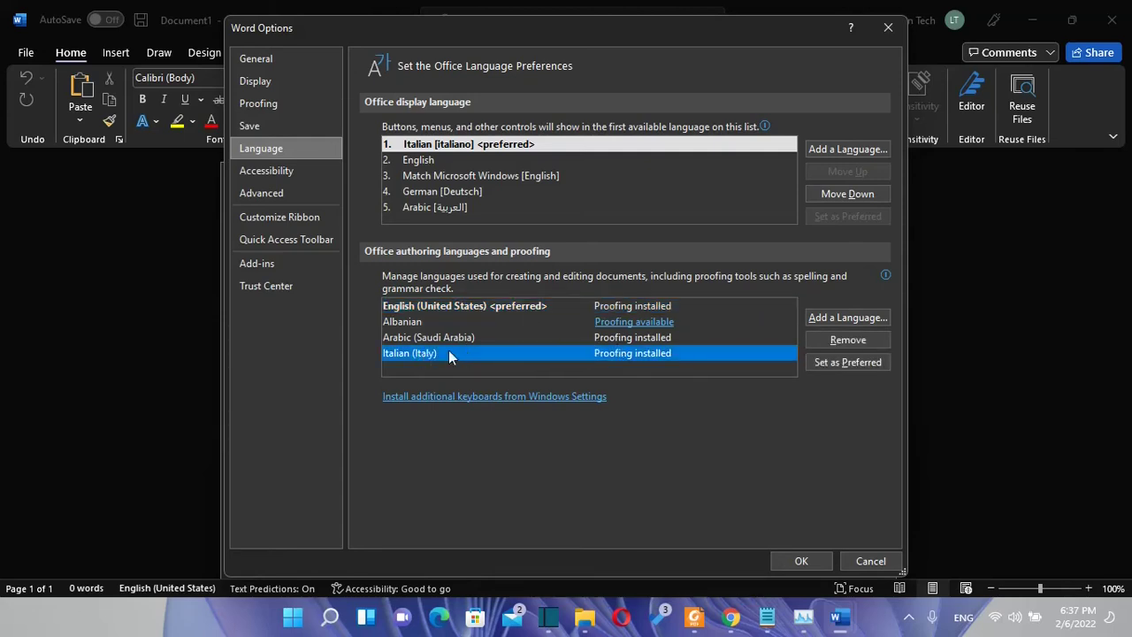
click(825, 362)
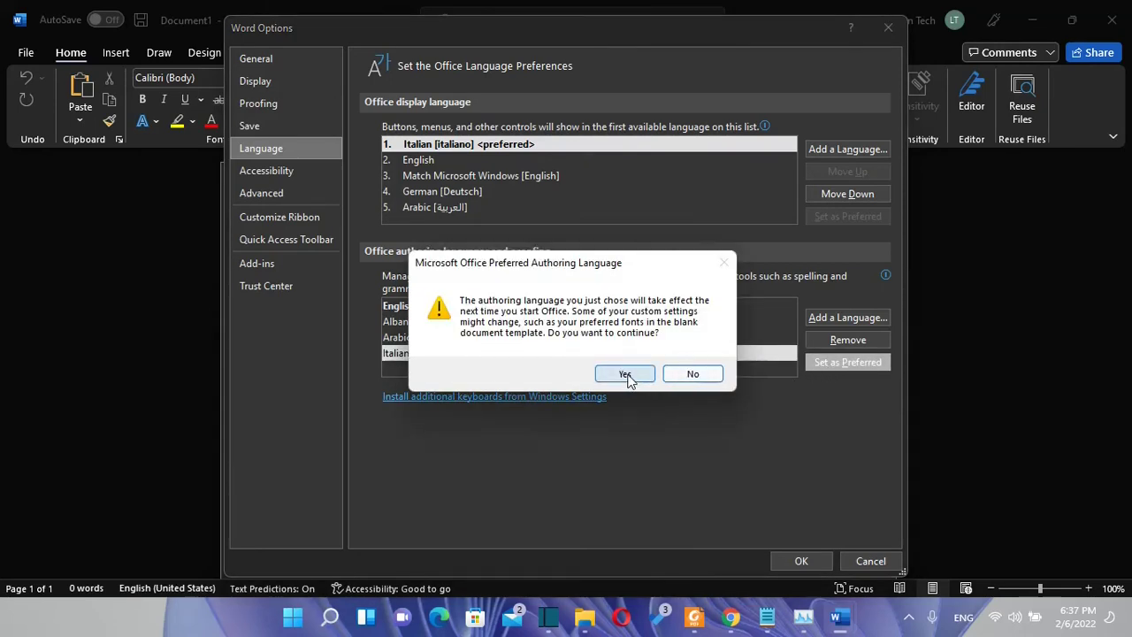
click(627, 375)
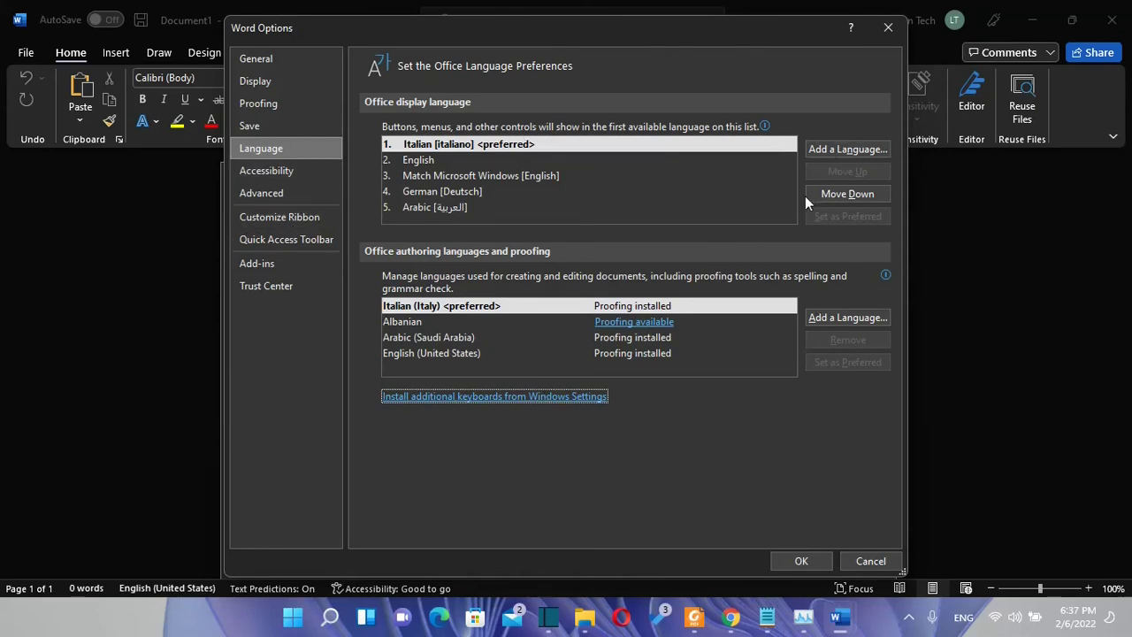
click(801, 561)
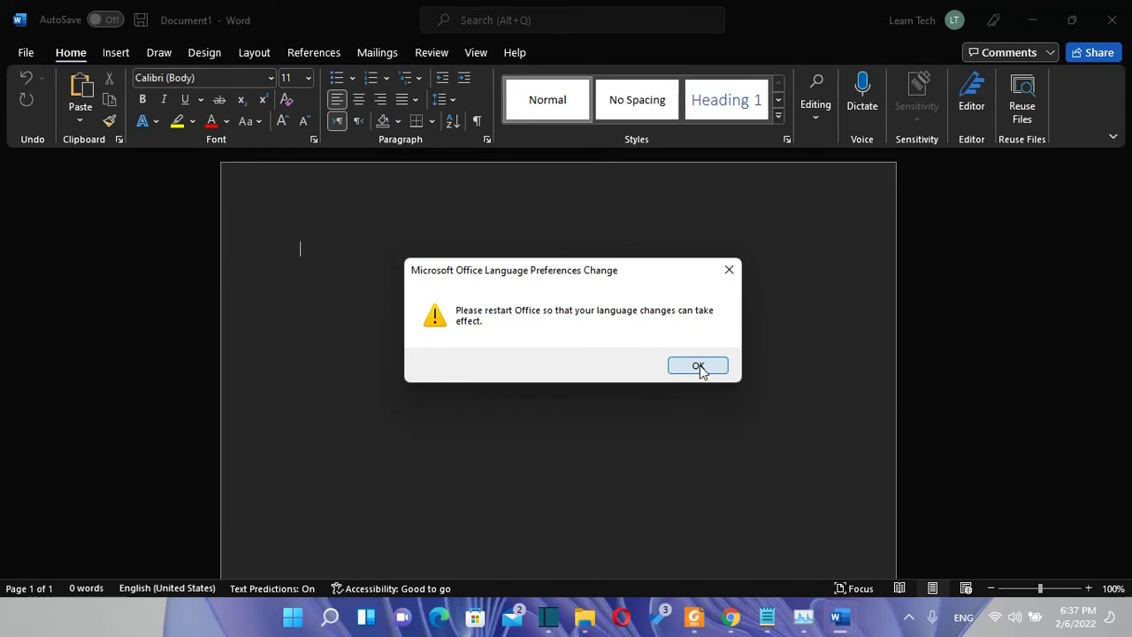
click(698, 366)
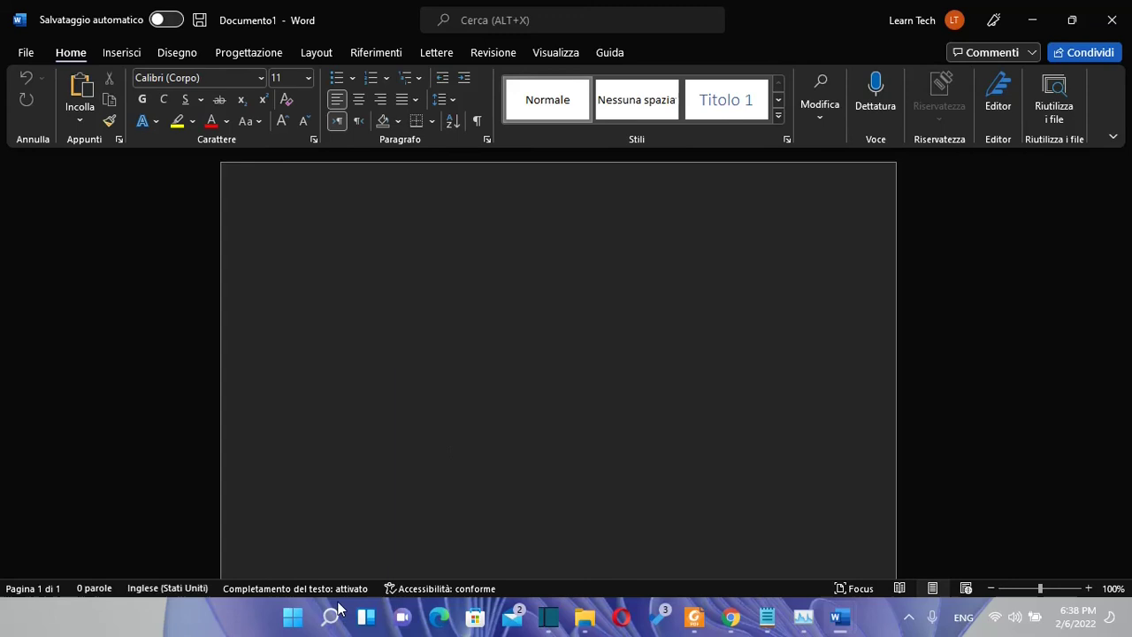
Find Excel through the Windows search and launch it to check its display language
key(super)
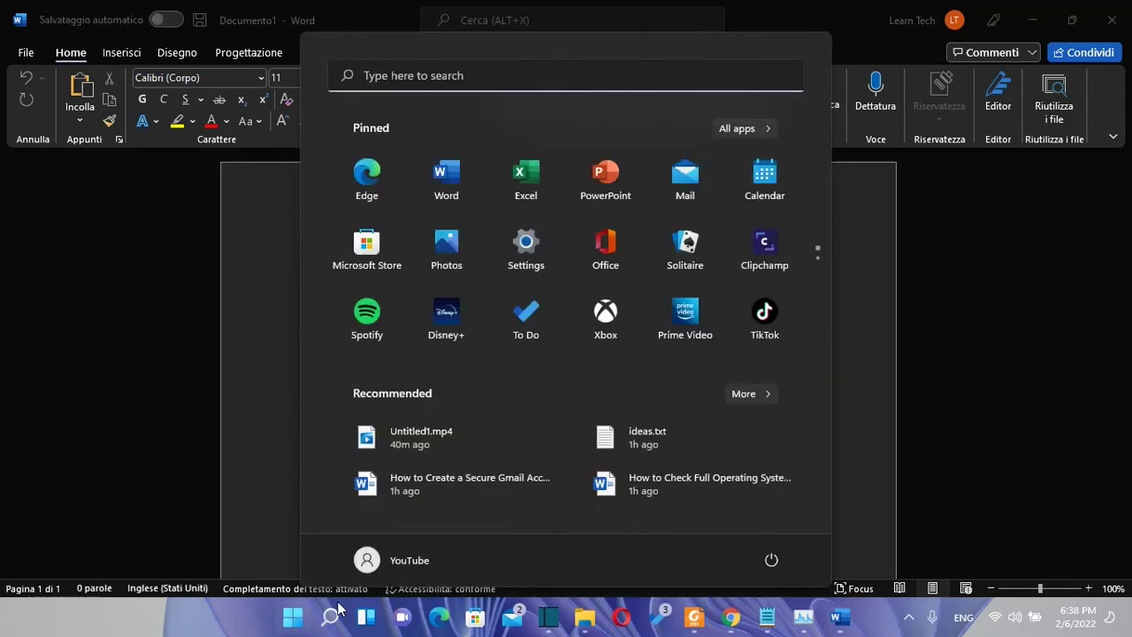
text(excel)
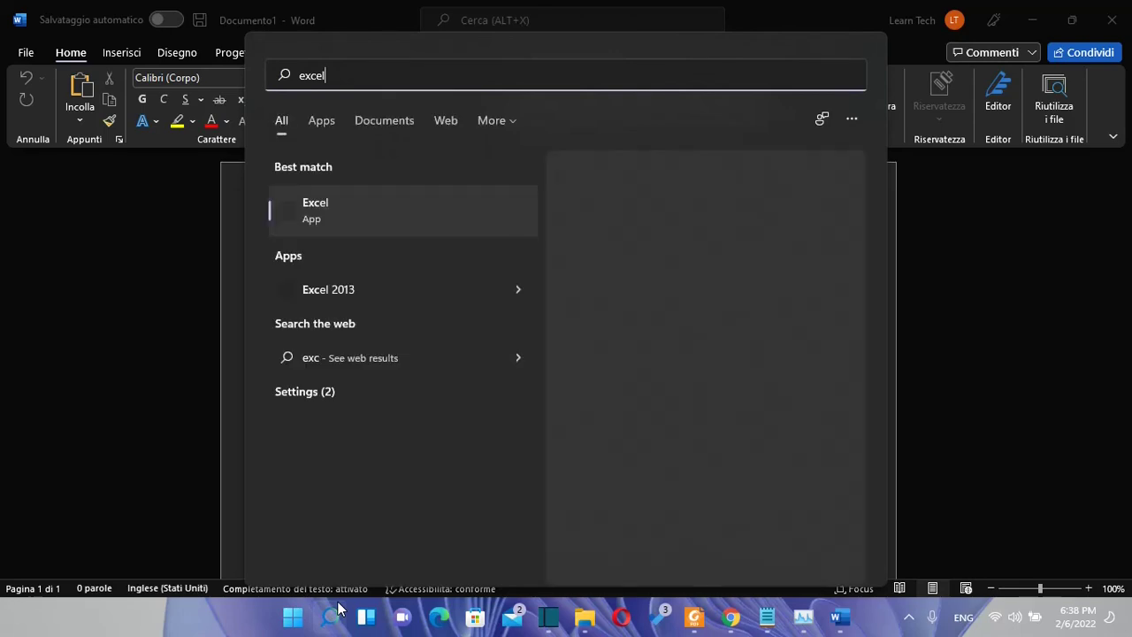
key(Return)
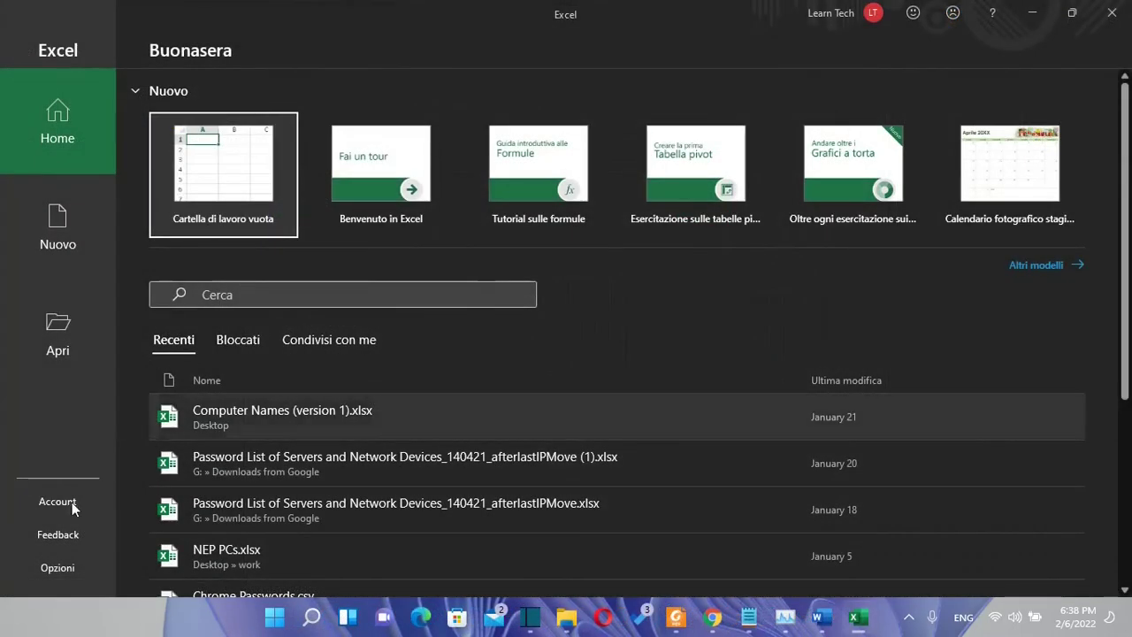